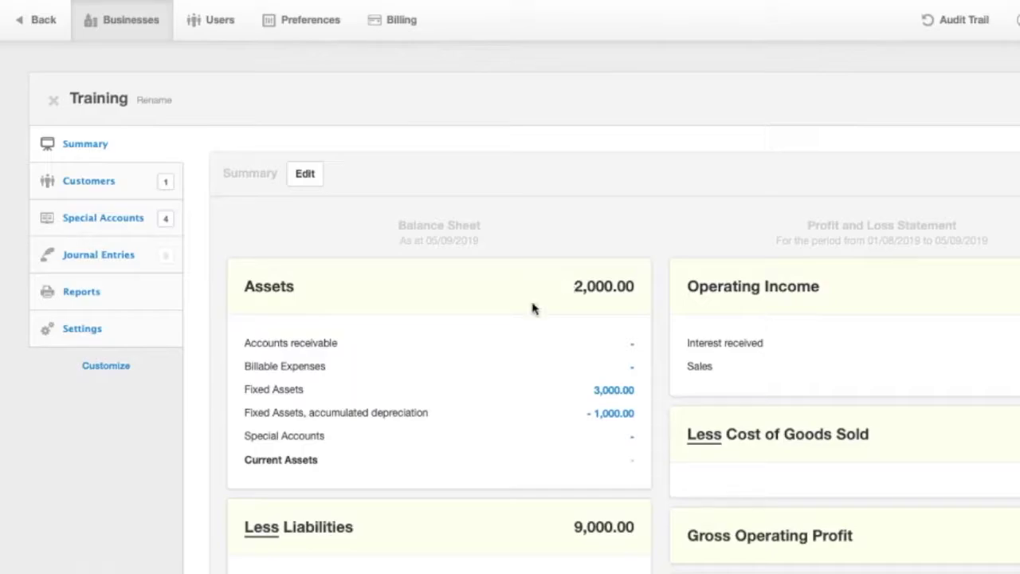
# Step: Enable the Capital Accounts module for the Training business
pyautogui.click(110, 371)
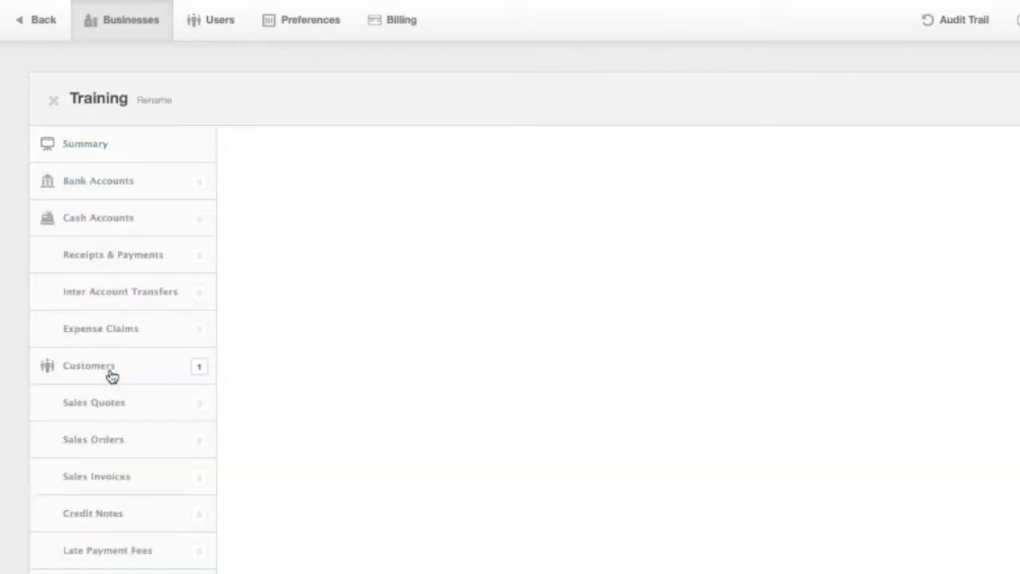
pyautogui.scroll(-10, 713, 502)
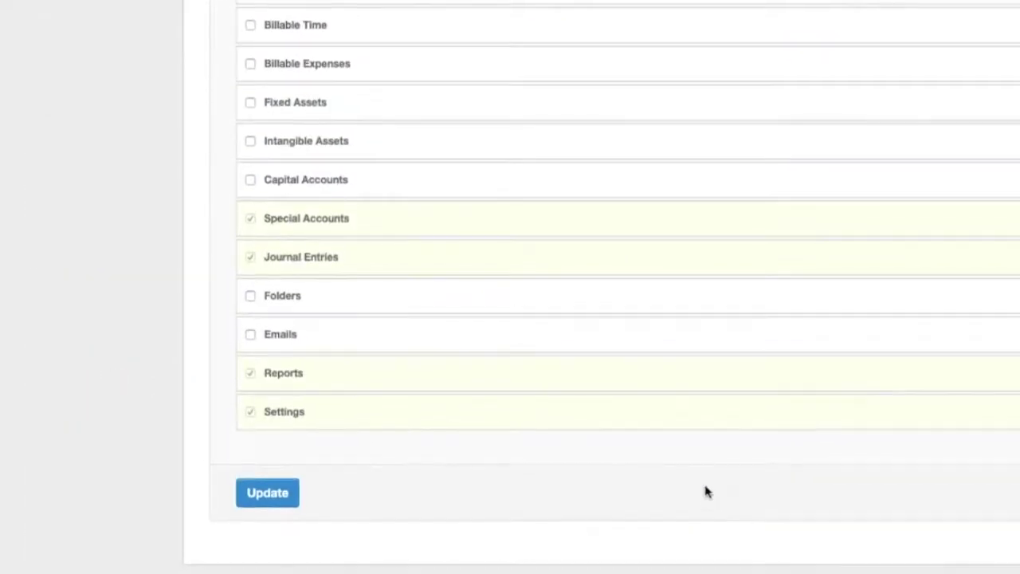
pyautogui.click(250, 179)
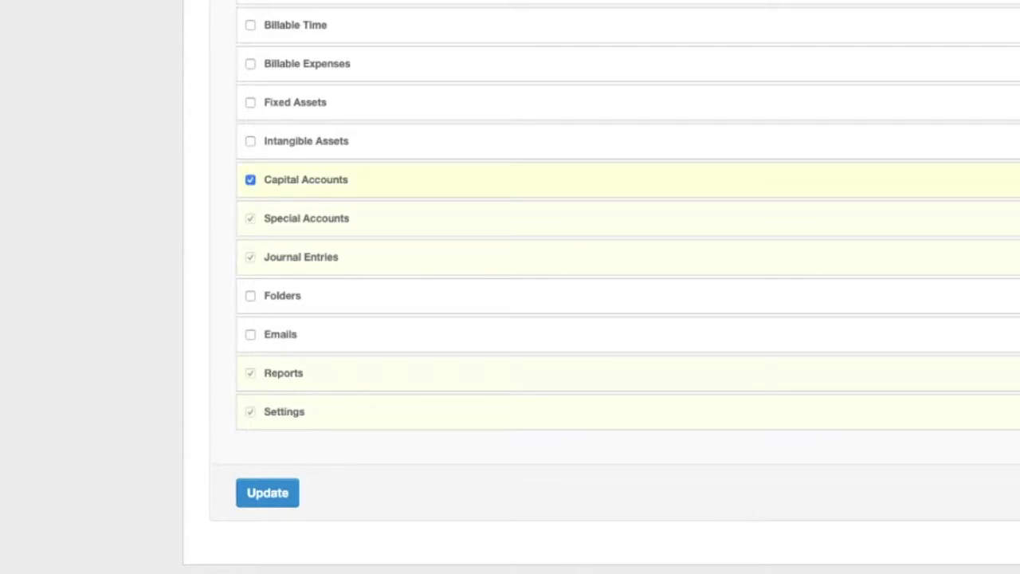
pyautogui.click(267, 494)
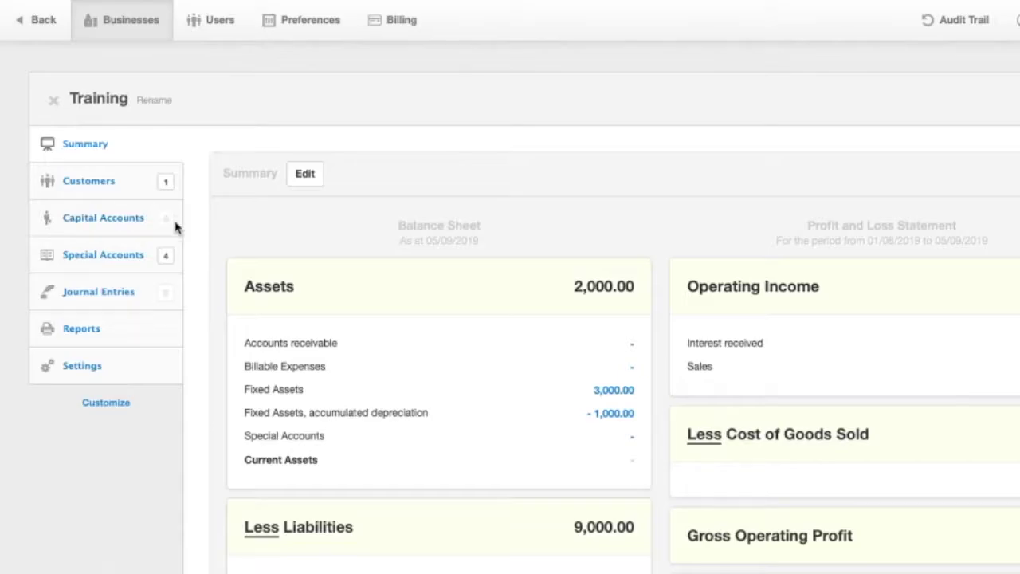
# Step: Create two capital accounts, naming each one with a different owner's full name
pyautogui.click(124, 230)
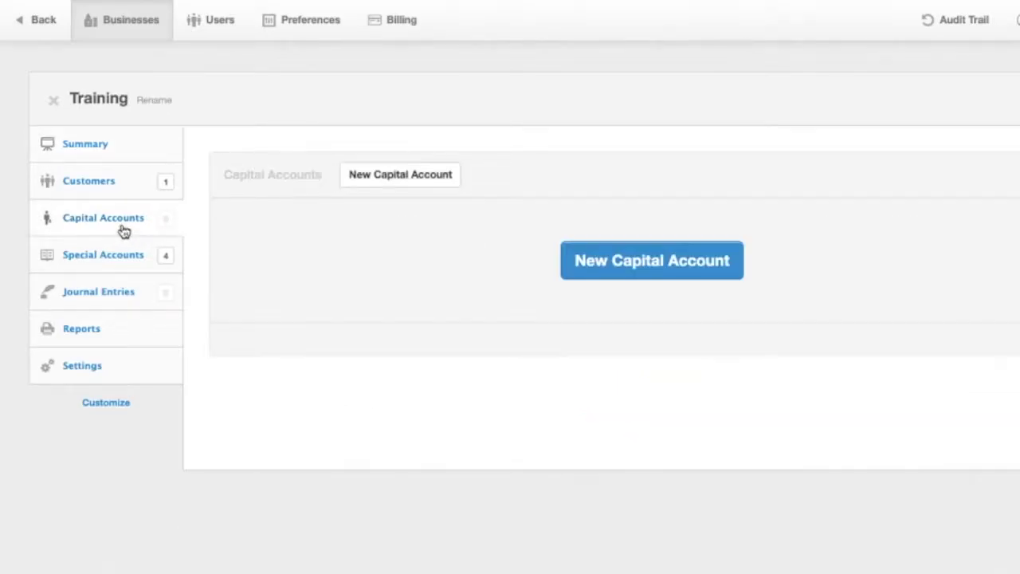
pyautogui.click(642, 272)
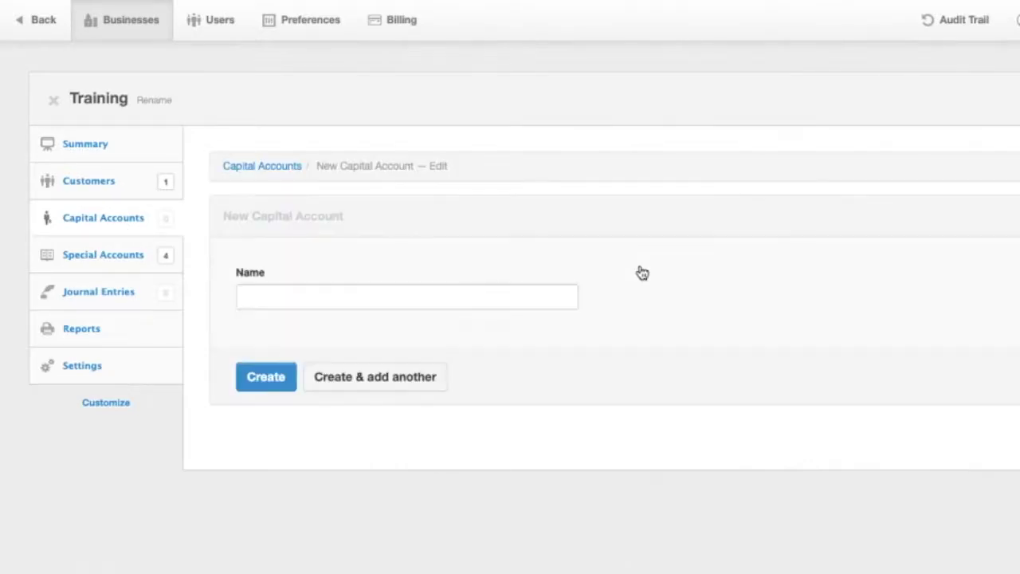
pyautogui.click(451, 293)
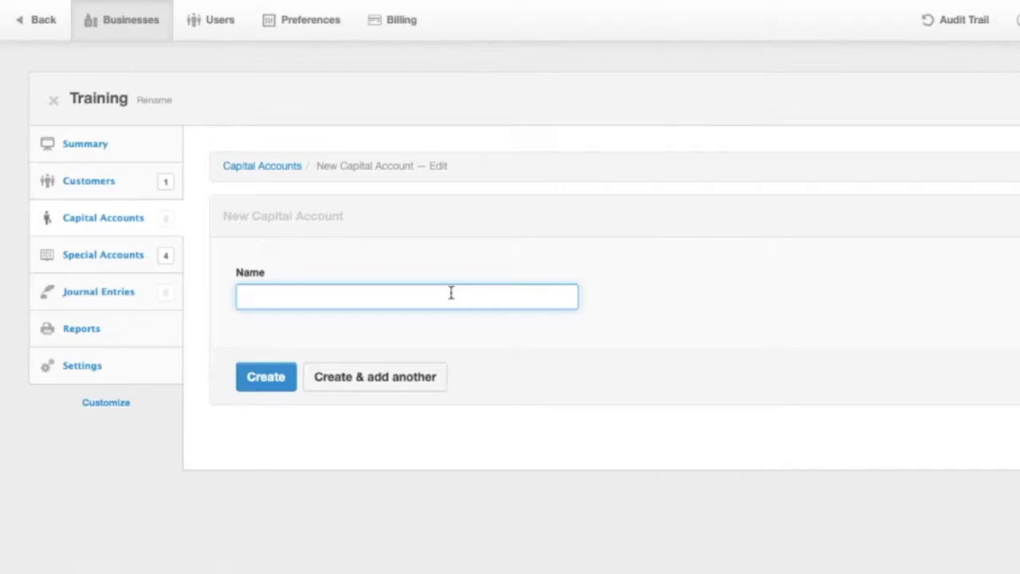
pyautogui.write('Sam Wood')
pyautogui.click(397, 386)
pyautogui.click(419, 298)
pyautogui.write('John Smith')
pyautogui.click(267, 388)
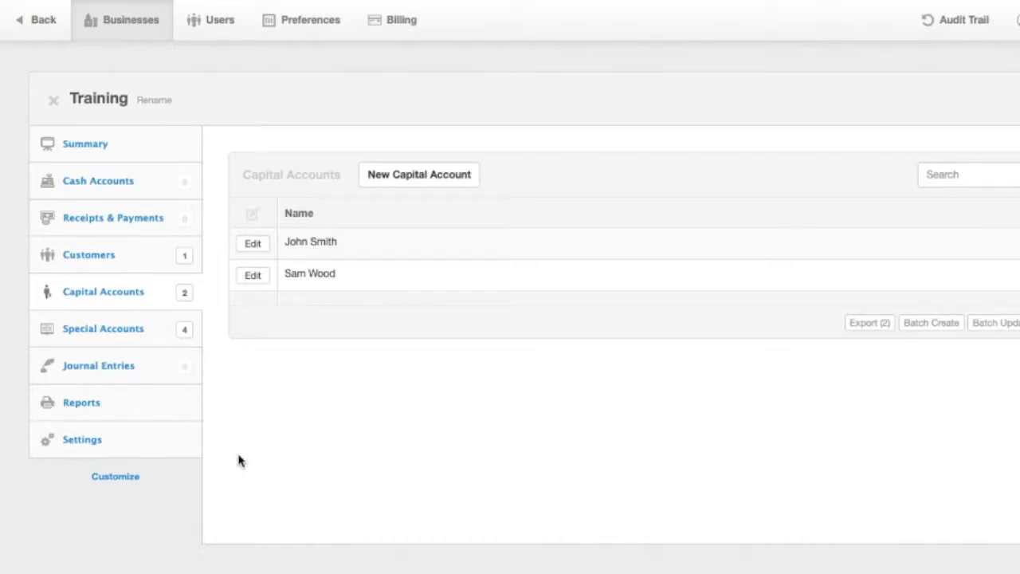
# Step: Look up the capital subaccounts defined in the business settings
pyautogui.click(106, 440)
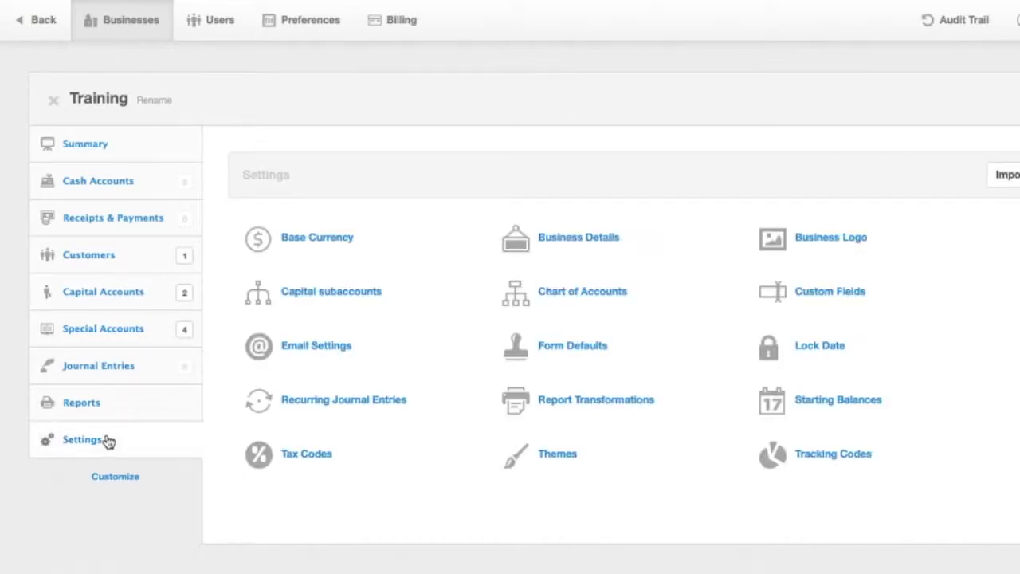
pyautogui.click(328, 295)
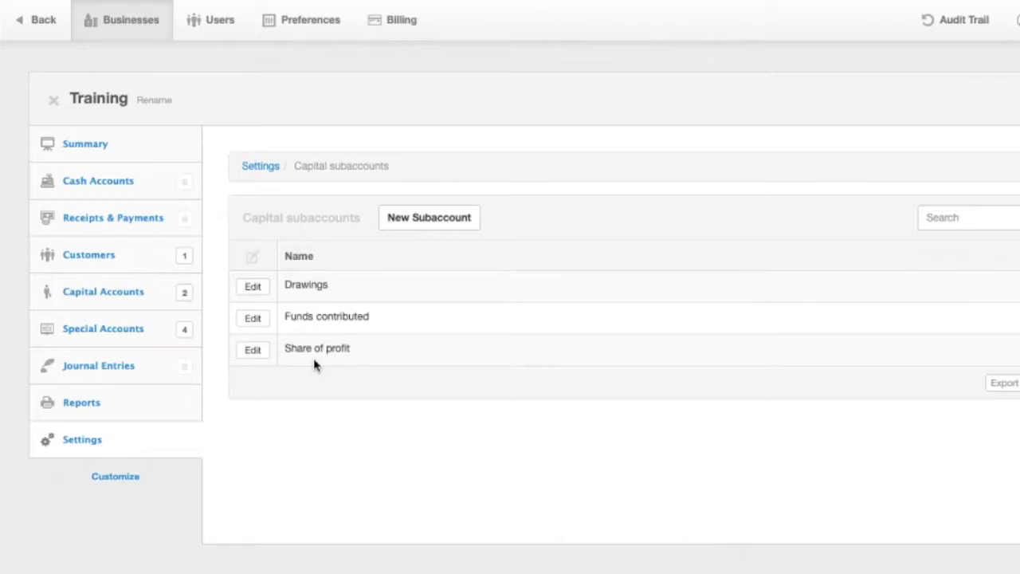
# Step: Start a new receipt and enter "Quarterly Payment" as its description
pyautogui.click(137, 228)
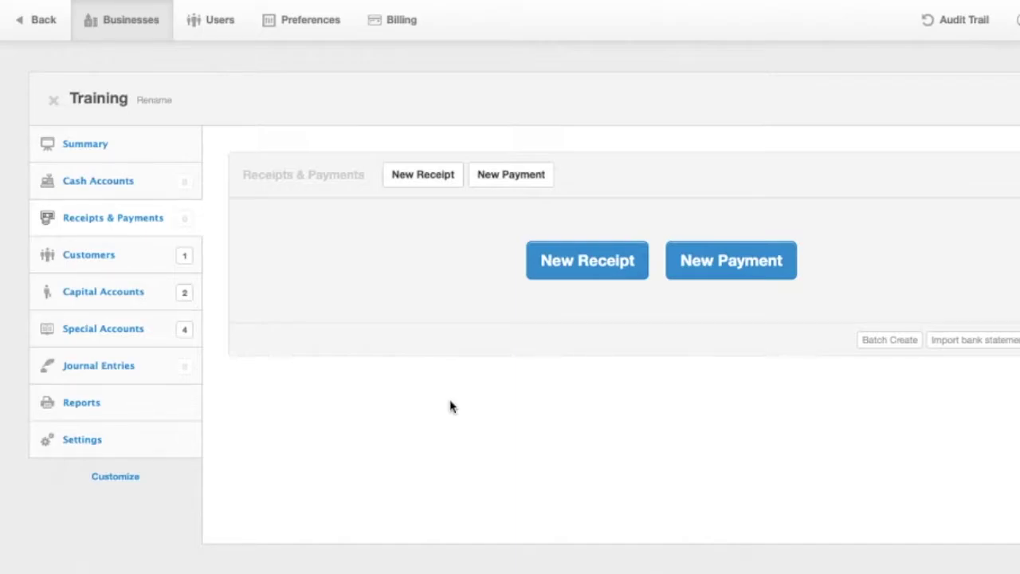
pyautogui.click(420, 176)
pyautogui.scroll(-3, 469, 434)
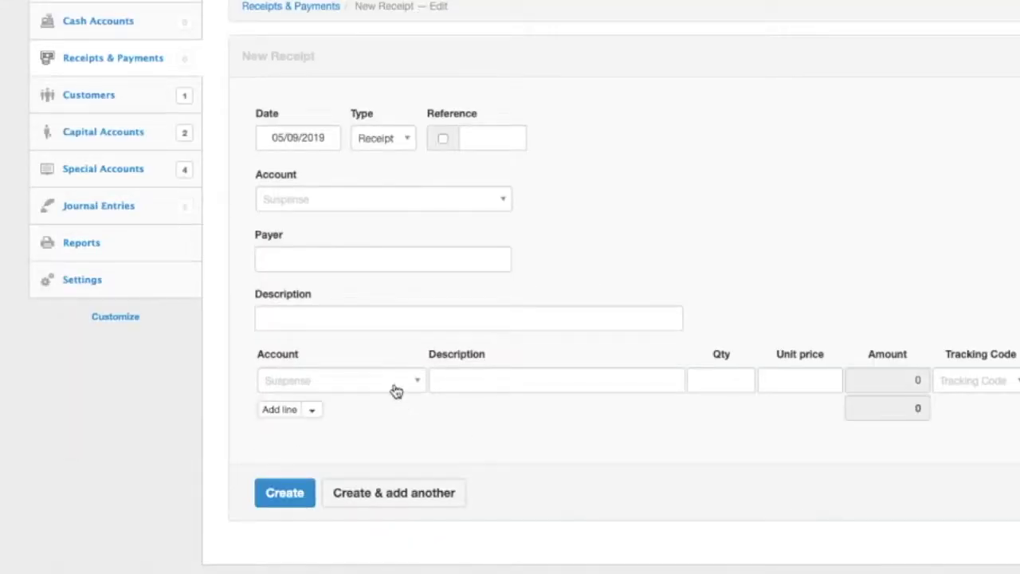
pyautogui.click(374, 318)
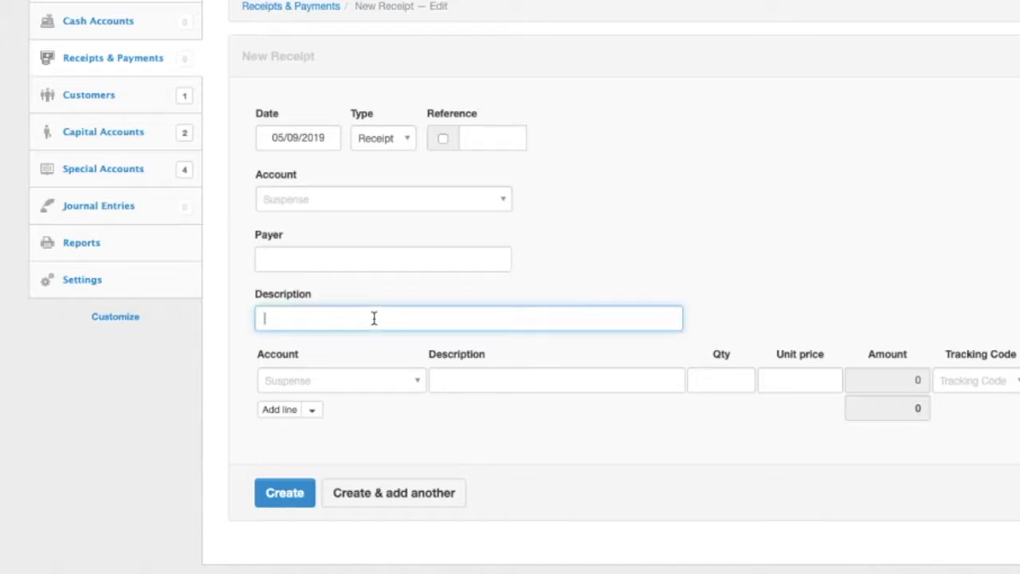
pyautogui.write('Quarterly Payment')
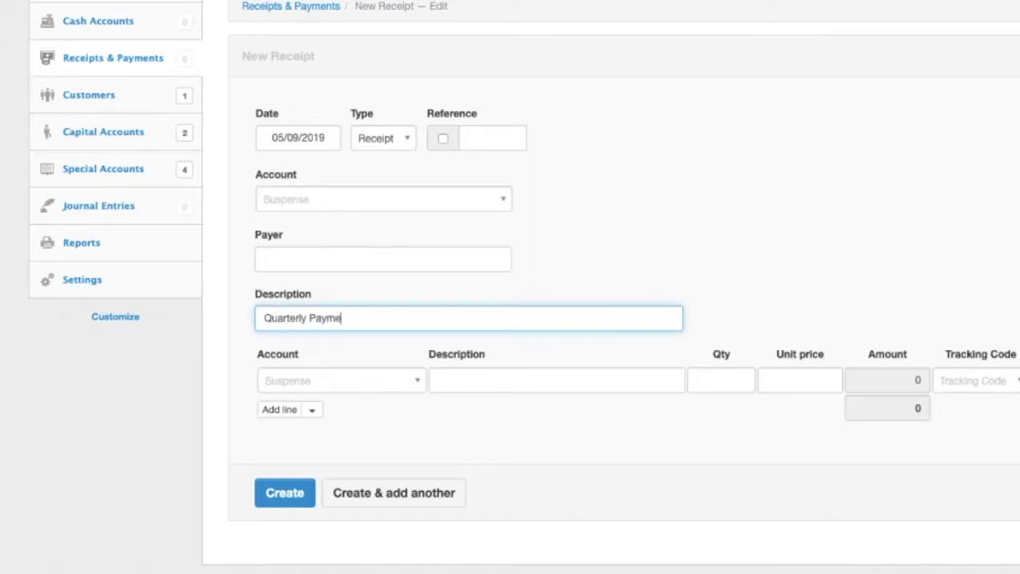
# Step: Allocate the receipt line to Capital Accounts, using the first listed owner's account and the Drawings subaccount
pyautogui.click(355, 377)
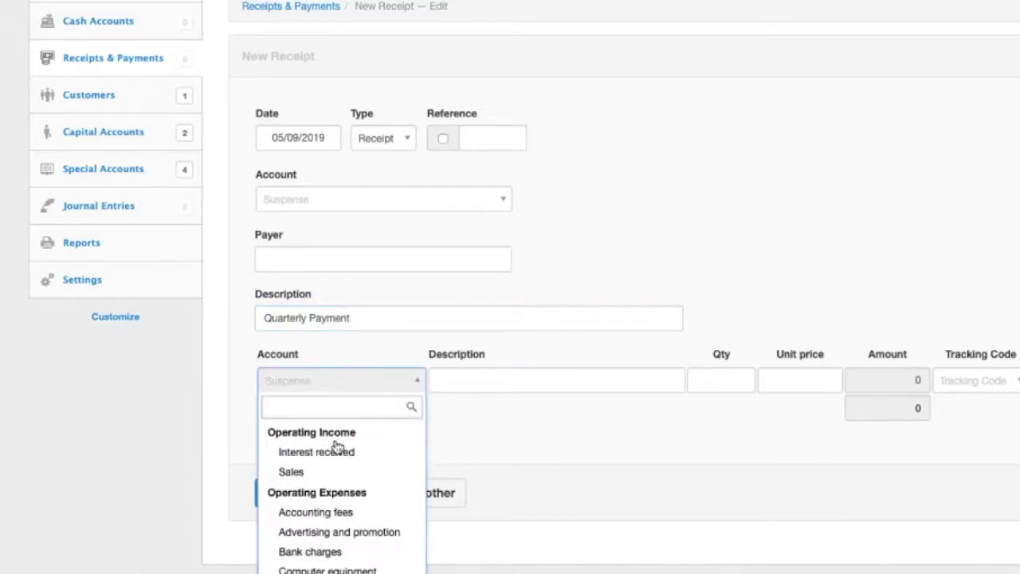
pyautogui.scroll(-5, 337, 444)
pyautogui.click(325, 567)
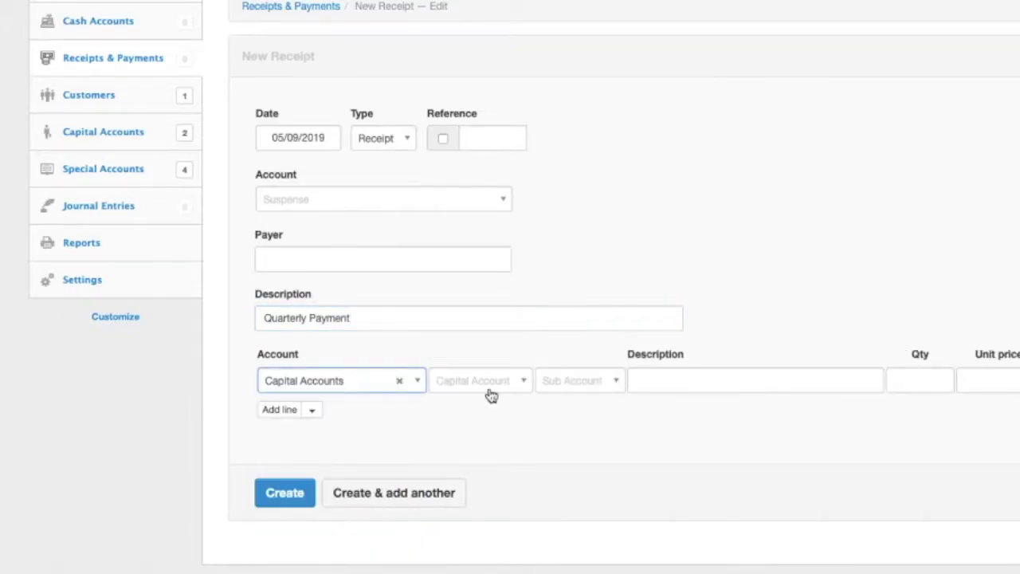
pyautogui.click(505, 379)
pyautogui.click(476, 434)
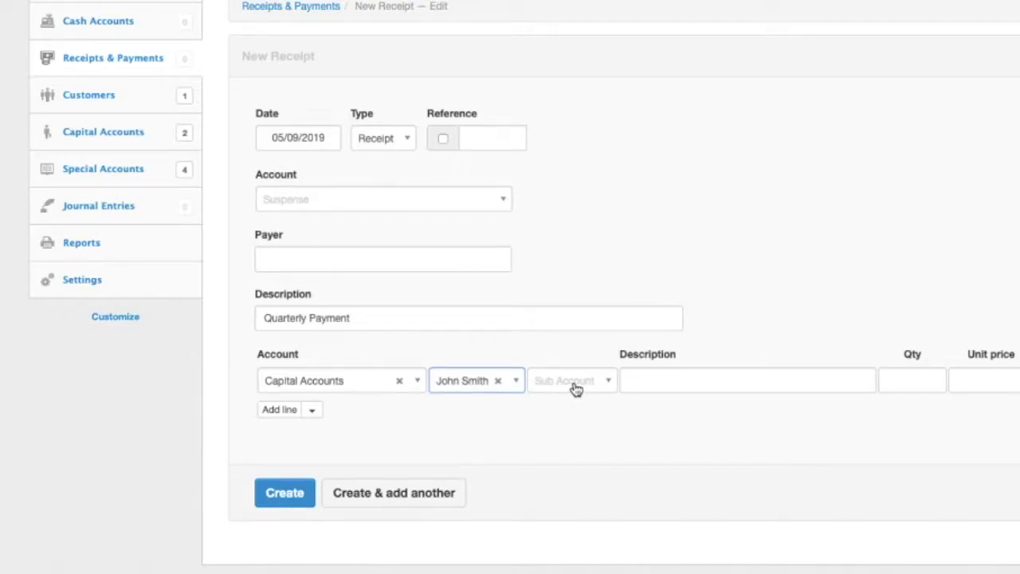
pyautogui.click(576, 388)
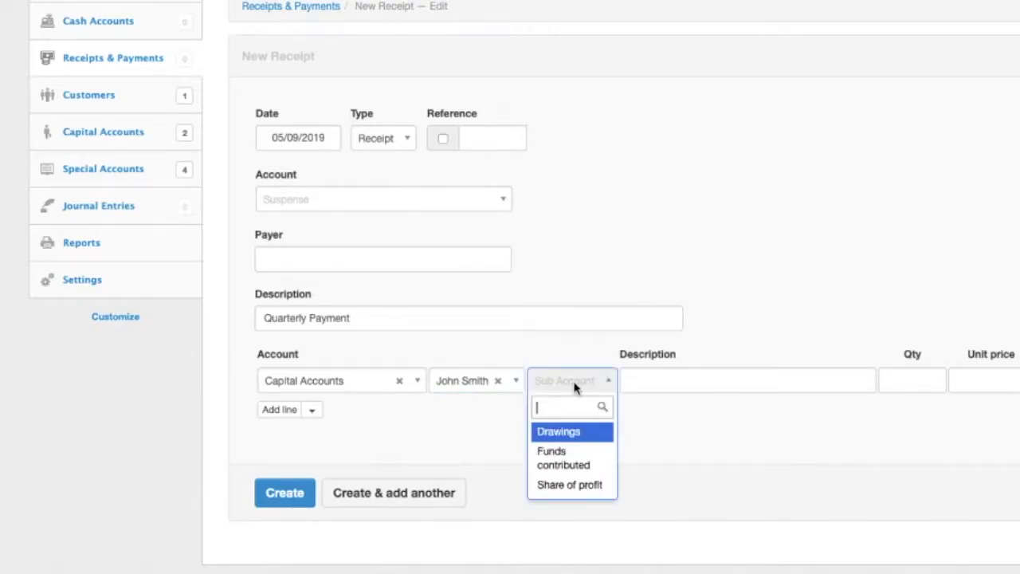
pyautogui.click(579, 436)
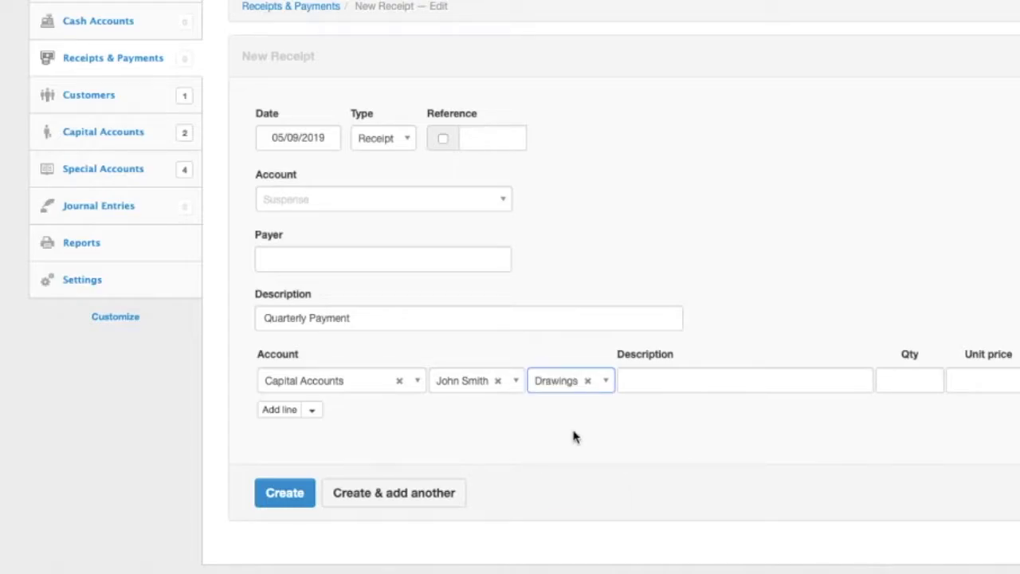
# Step: Describe the receipt line as "ATM Withdrawl" with a unit price of 5000, and create the receipt
pyautogui.click(728, 381)
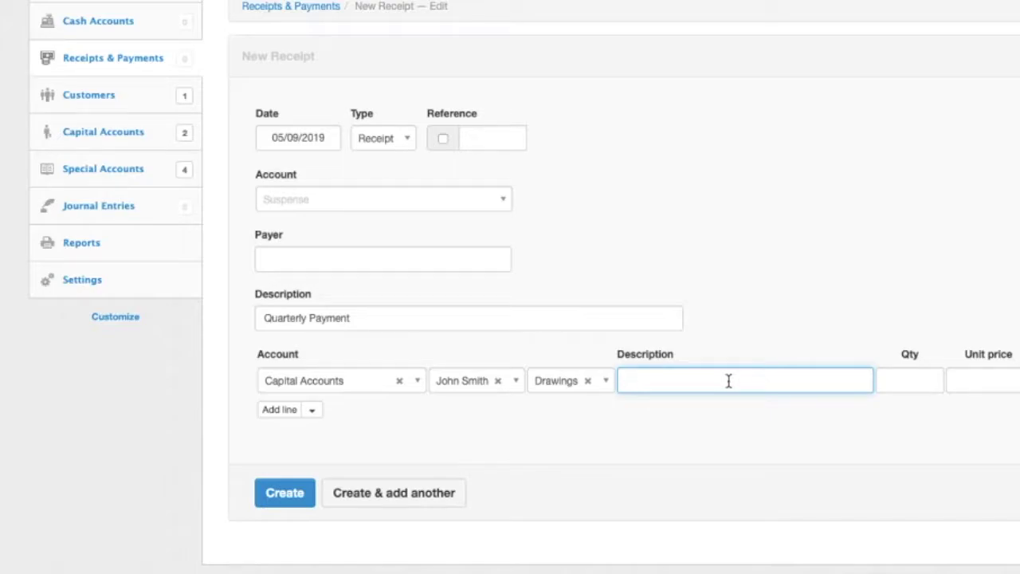
pyautogui.write('C')
pyautogui.press('BackSpace')
pyautogui.write('ATM Withs')
pyautogui.press('BackSpace')
pyautogui.write('drawl')
pyautogui.click(982, 380)
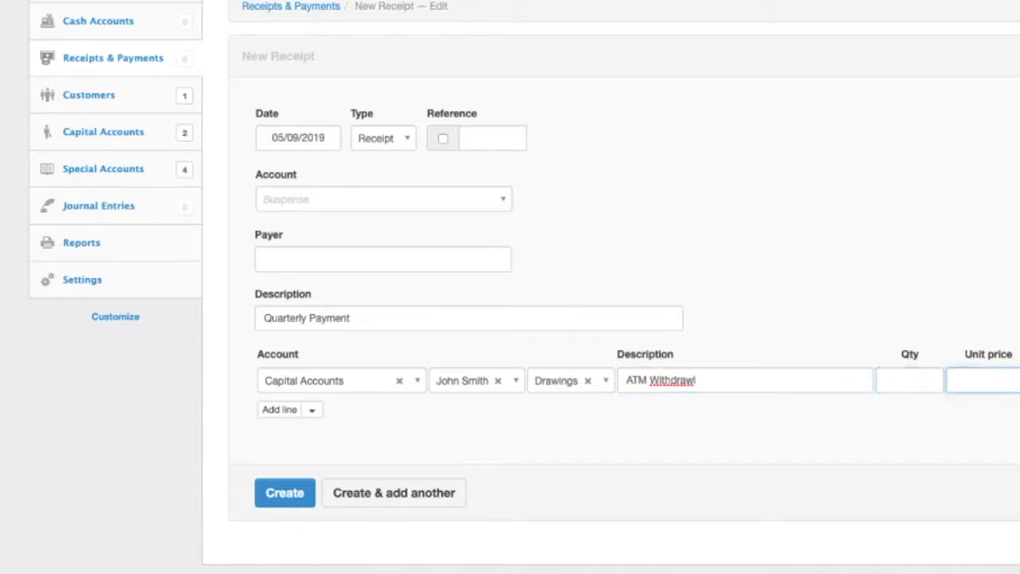
pyautogui.write('5000')
pyautogui.click(703, 466)
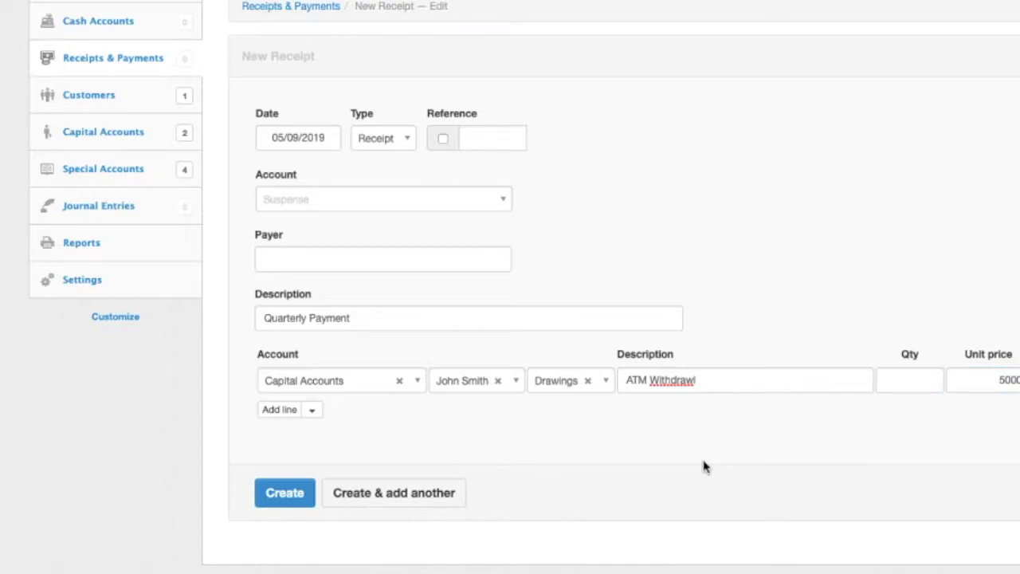
pyautogui.click(295, 494)
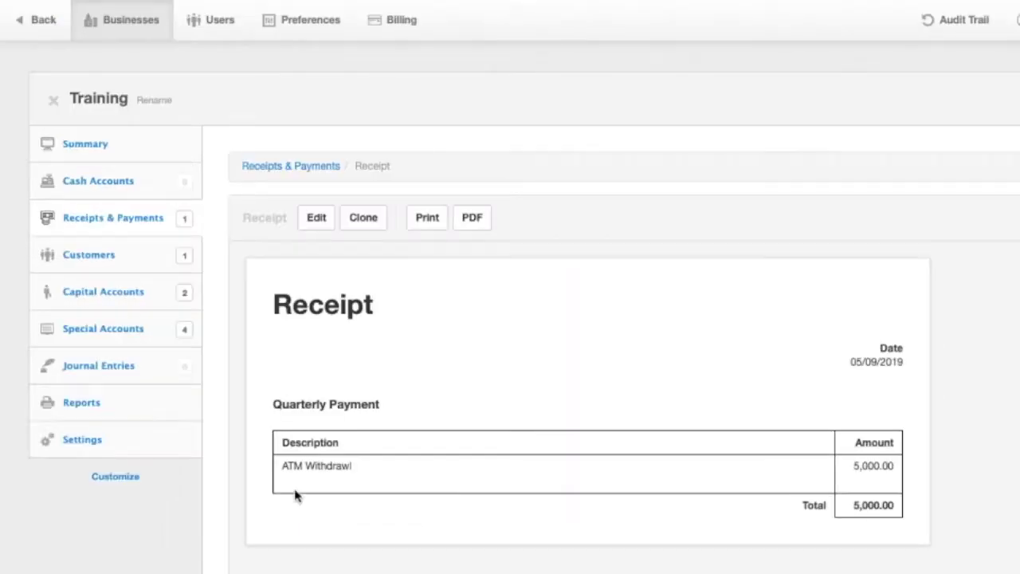
# Step: Start a new payment and allocate its line to Capital Accounts with the second listed owner's account
pyautogui.click(274, 169)
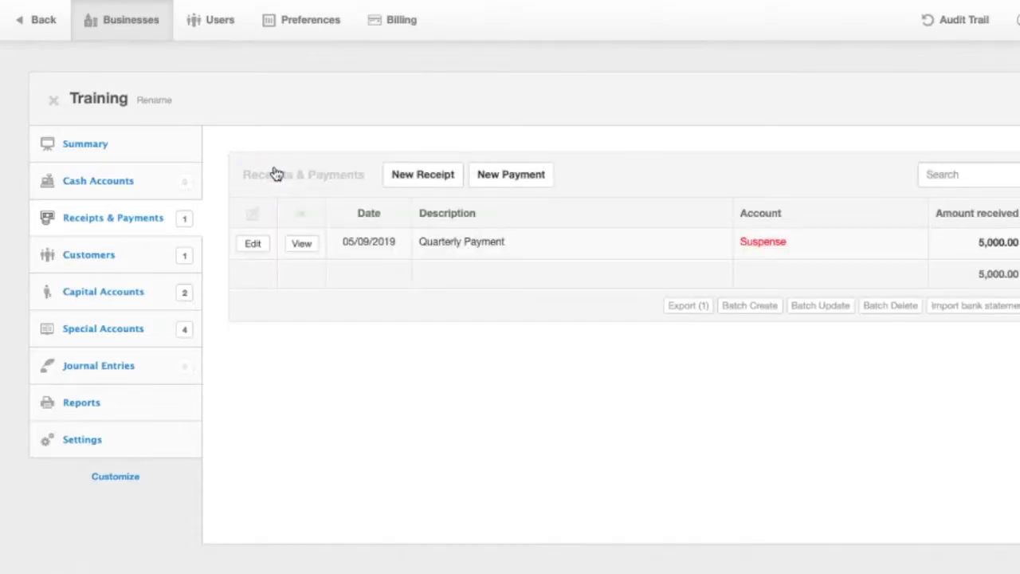
pyautogui.click(515, 174)
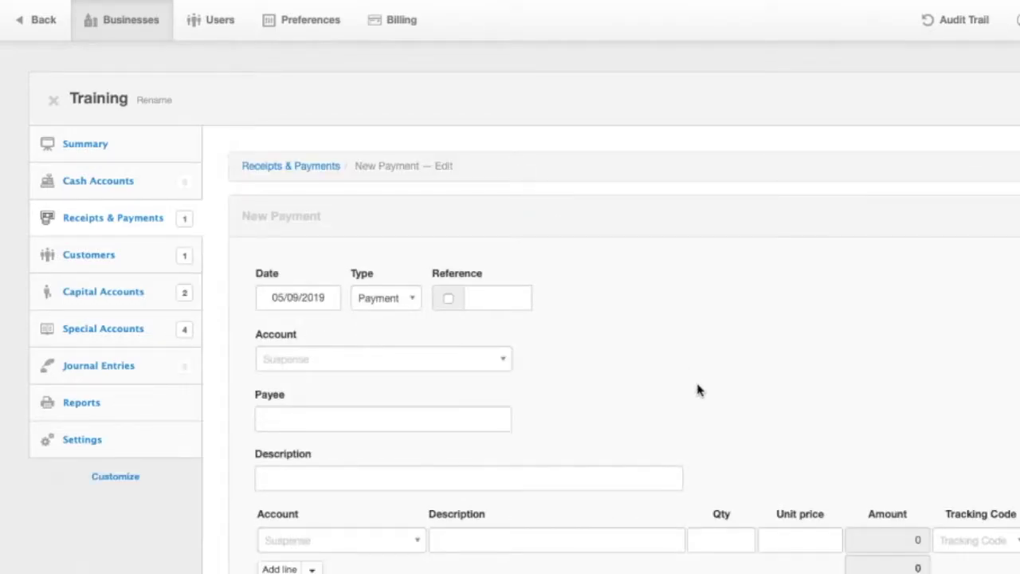
pyautogui.scroll(-4, 697, 391)
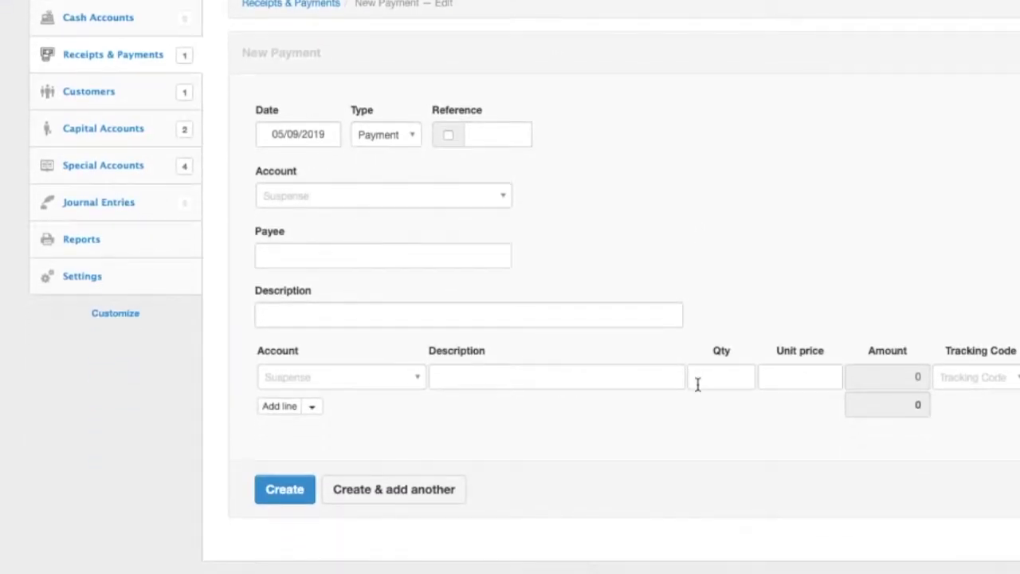
pyautogui.click(373, 389)
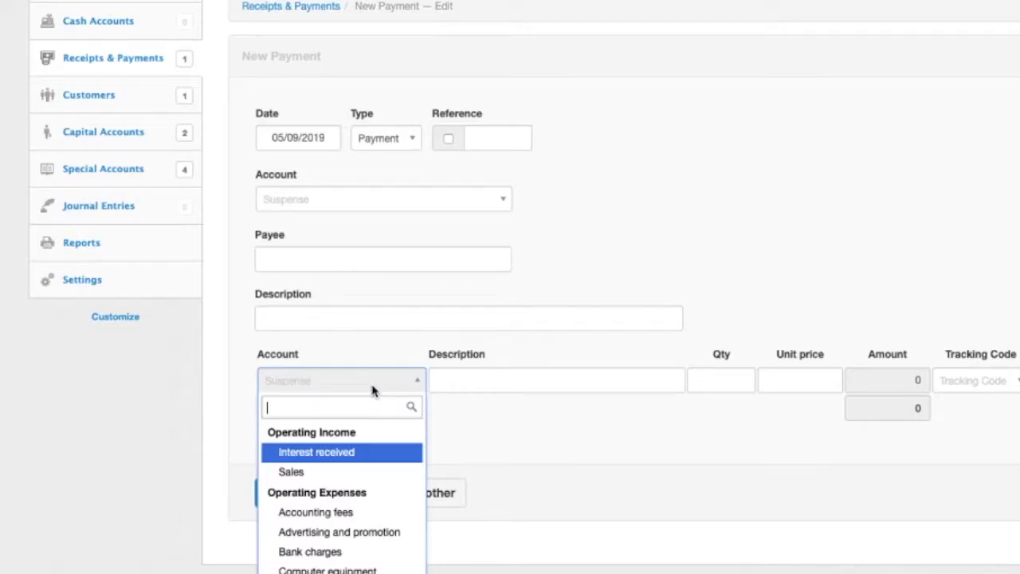
pyautogui.scroll(-5, 381, 503)
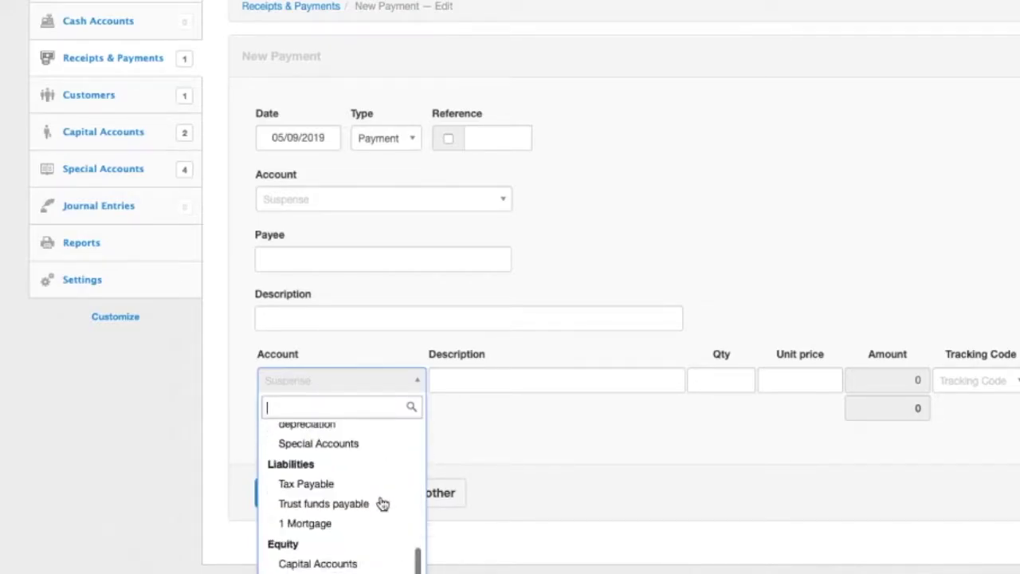
pyautogui.click(353, 563)
pyautogui.click(484, 384)
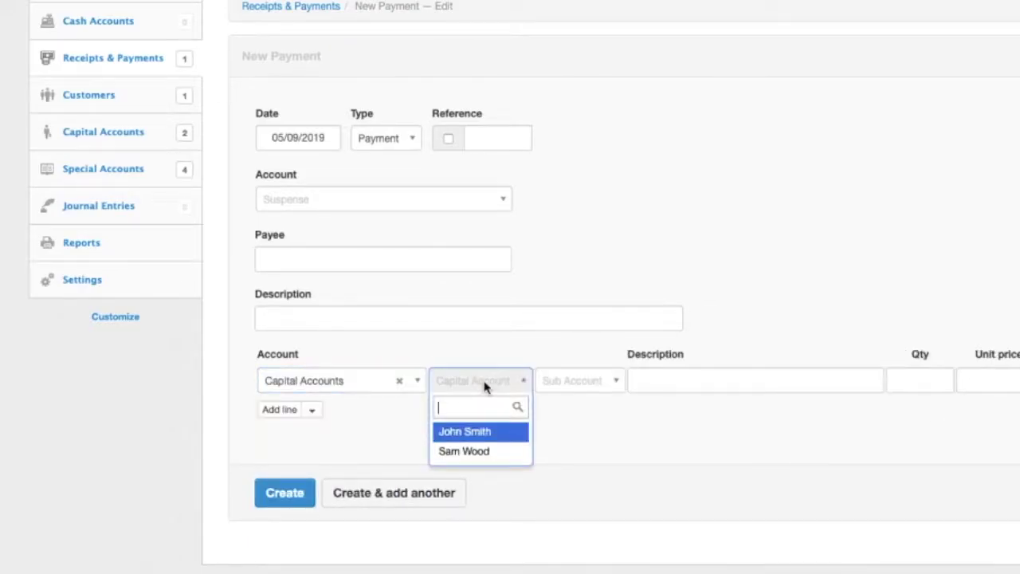
pyautogui.click(481, 453)
# Step: Describe the payment as "Initial Investment" and assign its line to the Funds contributed subaccount
pyautogui.click(361, 318)
pyautogui.write('Initi')
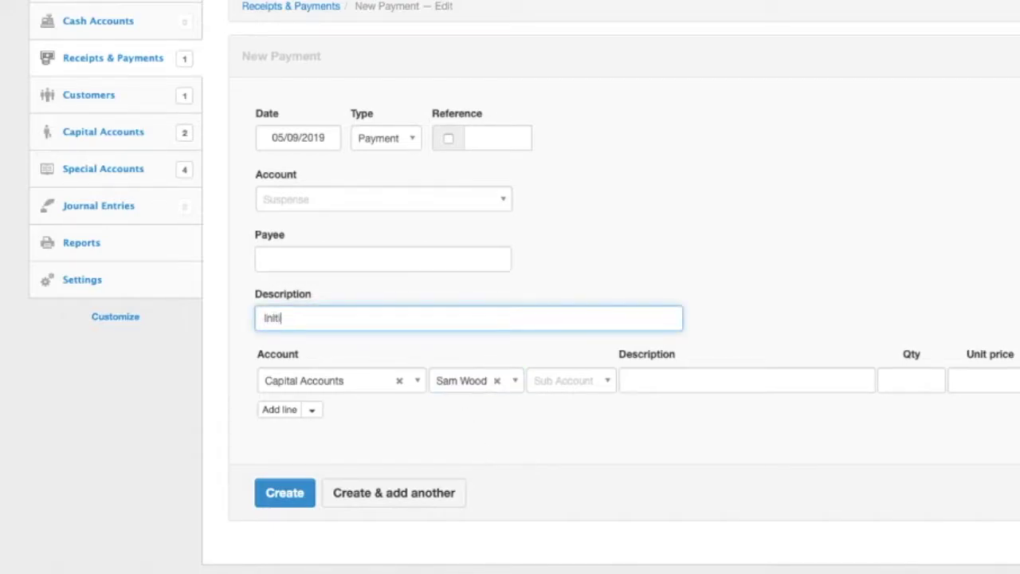
pyautogui.write('al Investment')
pyautogui.click(580, 383)
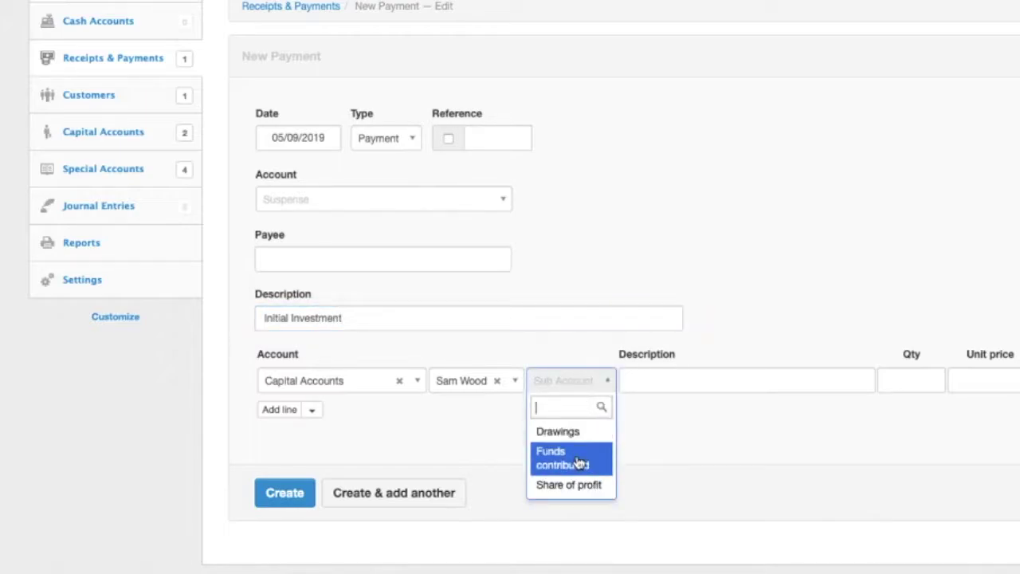
pyautogui.click(578, 460)
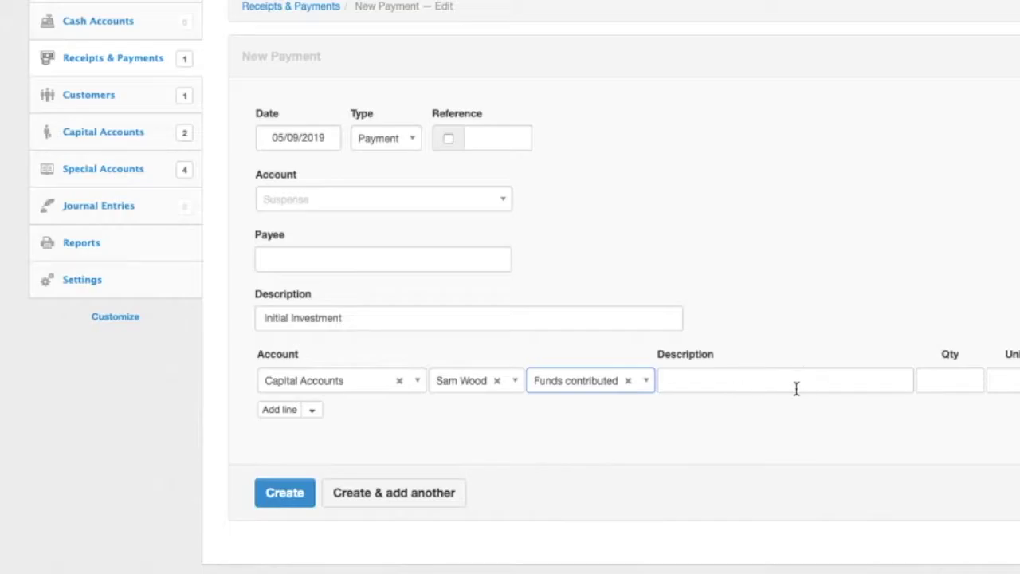
# Step: Set the payment line's unit price to 10,000 and create the payment
pyautogui.click(1016, 386)
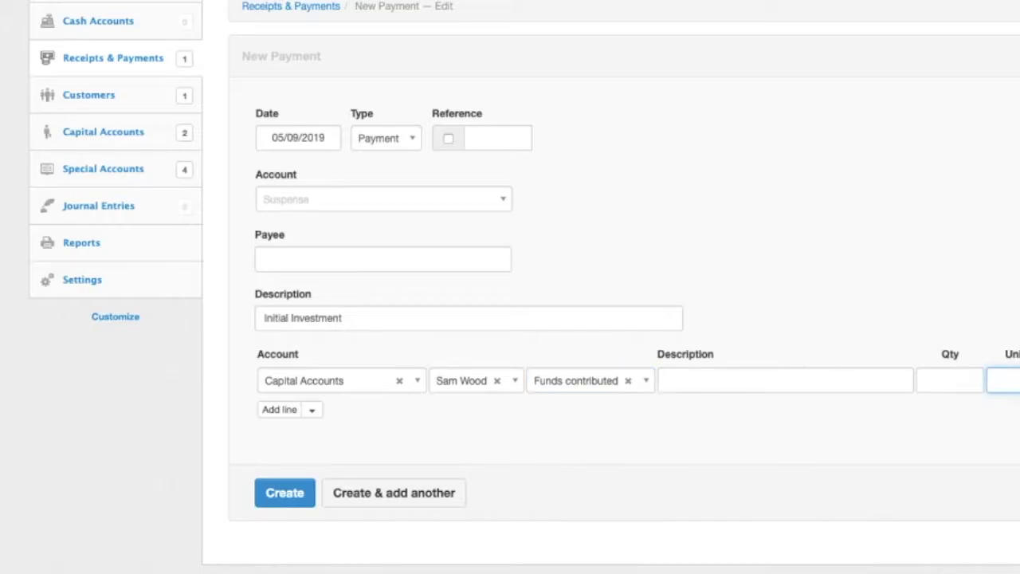
pyautogui.click(914, 452)
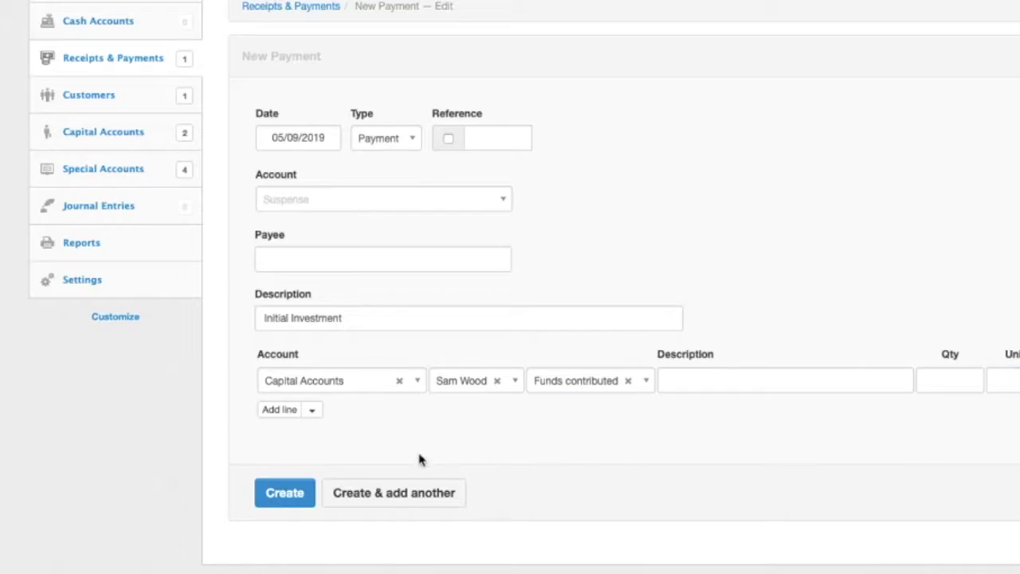
pyautogui.click(286, 492)
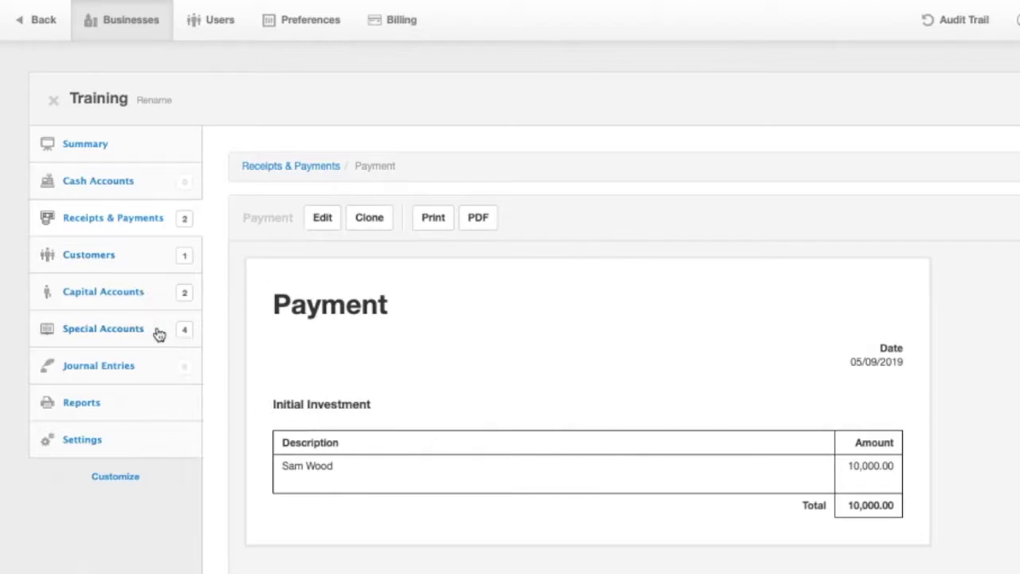
# Step: Create a journal entry narrated "Allocation of Earnings" with a first line debiting Retained earnings 10000
pyautogui.click(126, 373)
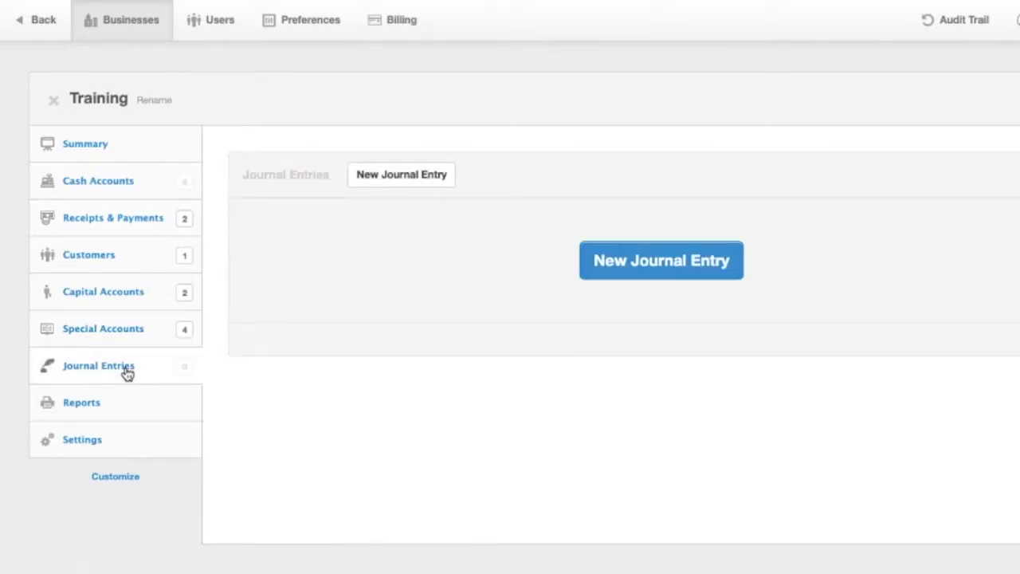
pyautogui.click(683, 269)
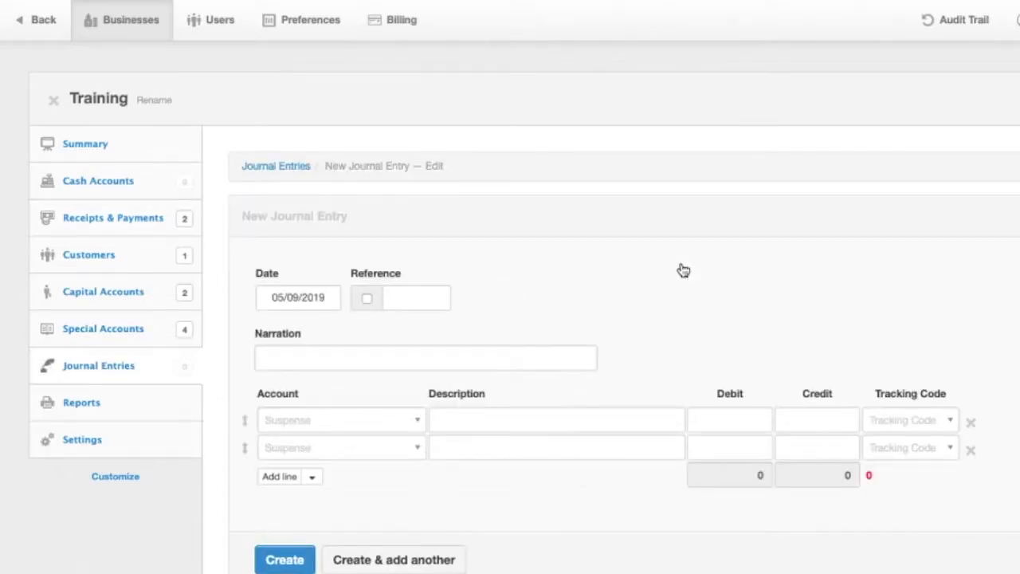
pyautogui.click(360, 365)
pyautogui.write('Allocat')
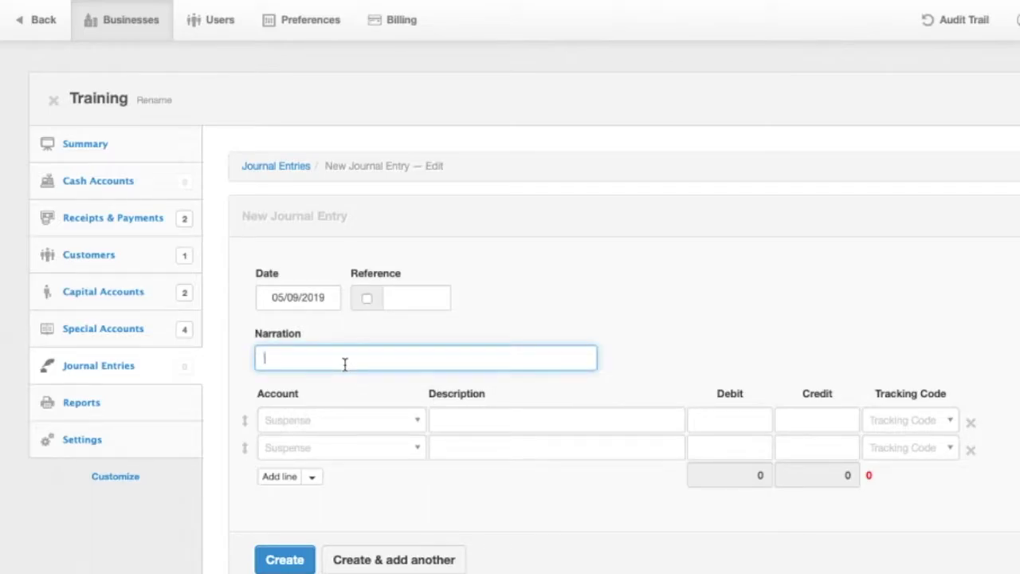
pyautogui.write('ion of Earnings')
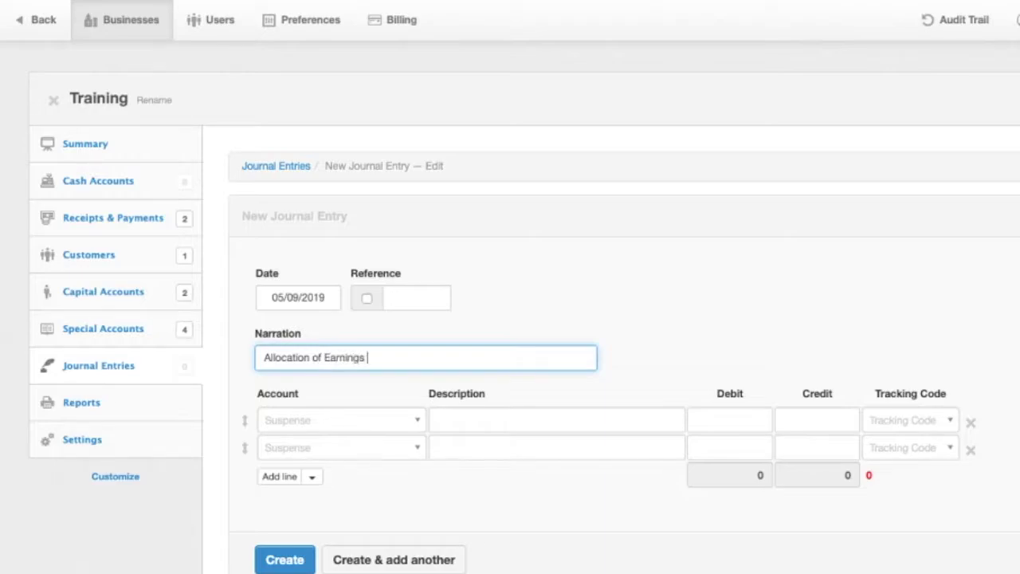
pyautogui.click(377, 417)
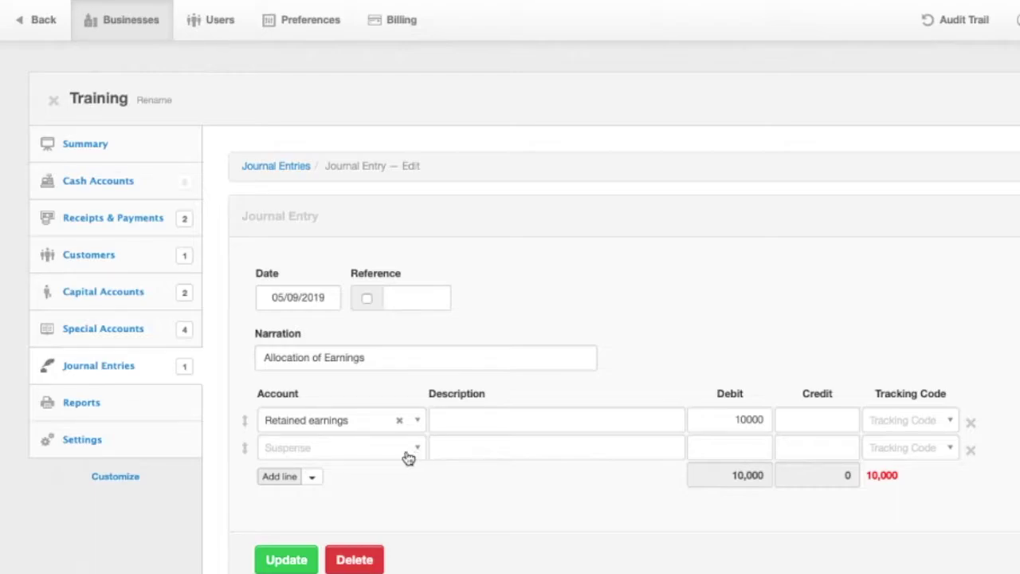
# Step: Add a third line to the journal entry and assign the second and third lines to Capital Accounts
pyautogui.click(283, 477)
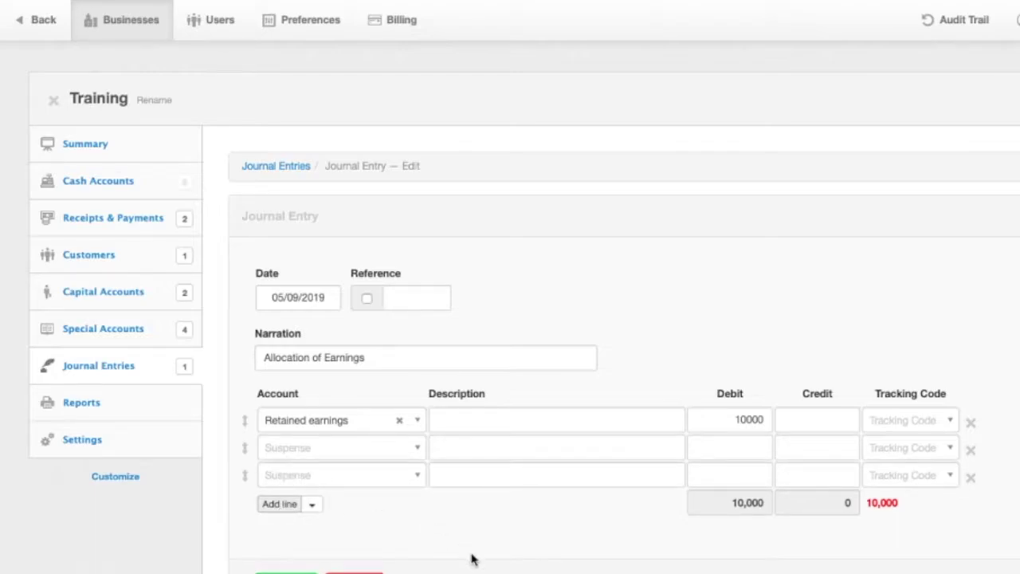
pyautogui.click(409, 457)
pyautogui.scroll(-5, 349, 348)
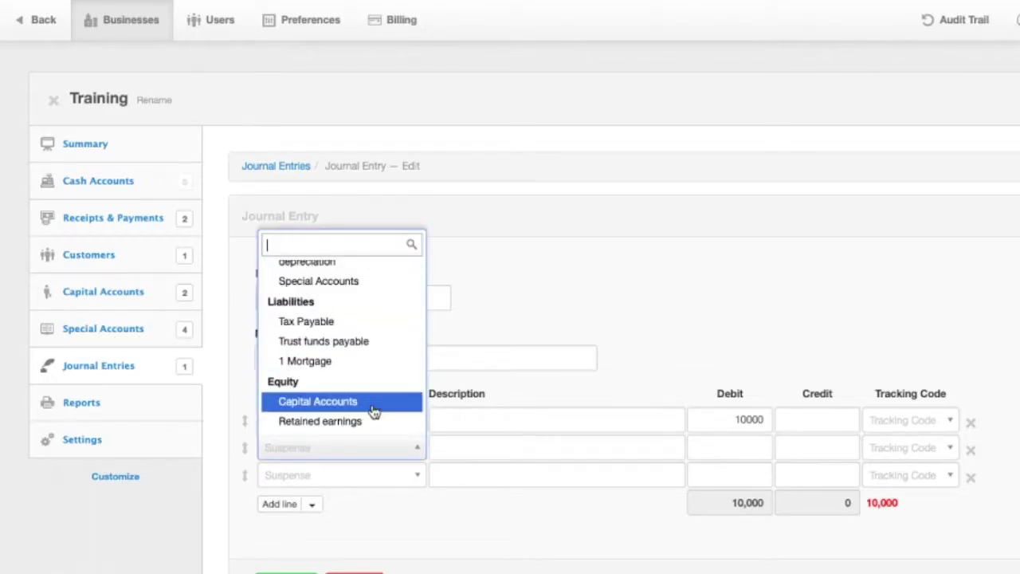
pyautogui.click(372, 410)
pyautogui.click(408, 484)
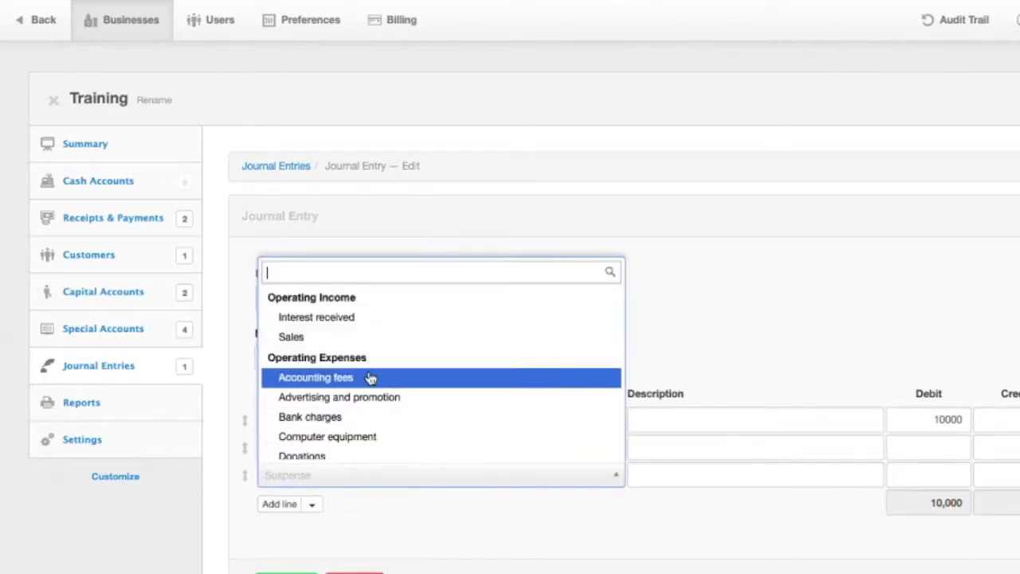
pyautogui.scroll(-5, 372, 378)
pyautogui.click(369, 430)
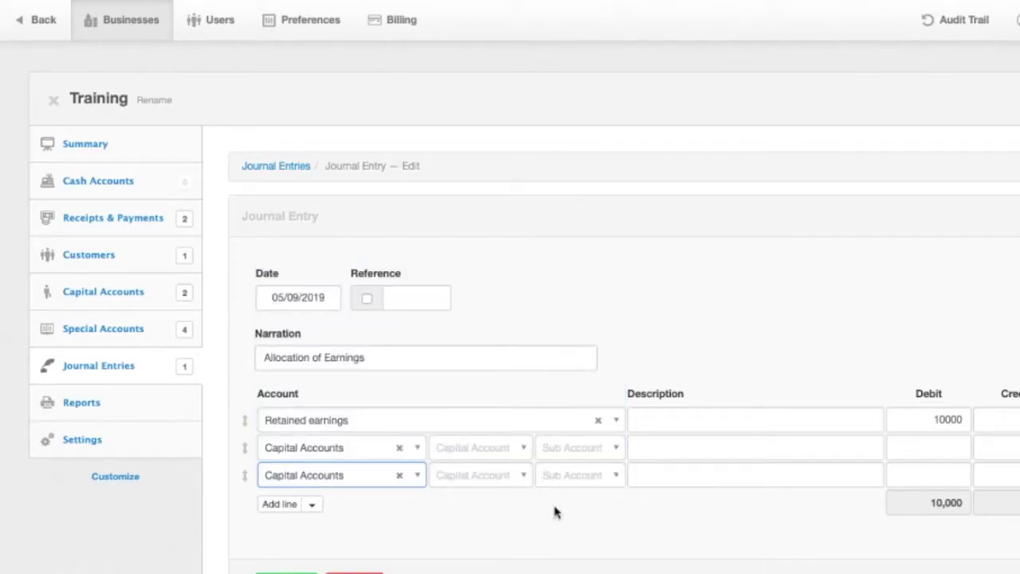
# Step: Assign the first listed owner's capital account to the second line and the other owner's to the third line
pyautogui.click(515, 455)
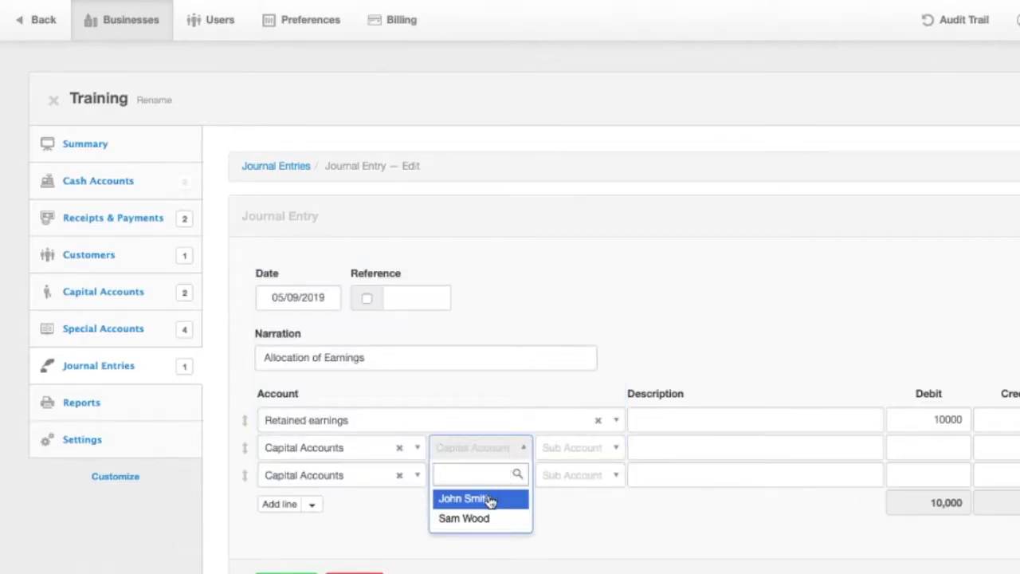
pyautogui.click(489, 498)
pyautogui.click(518, 483)
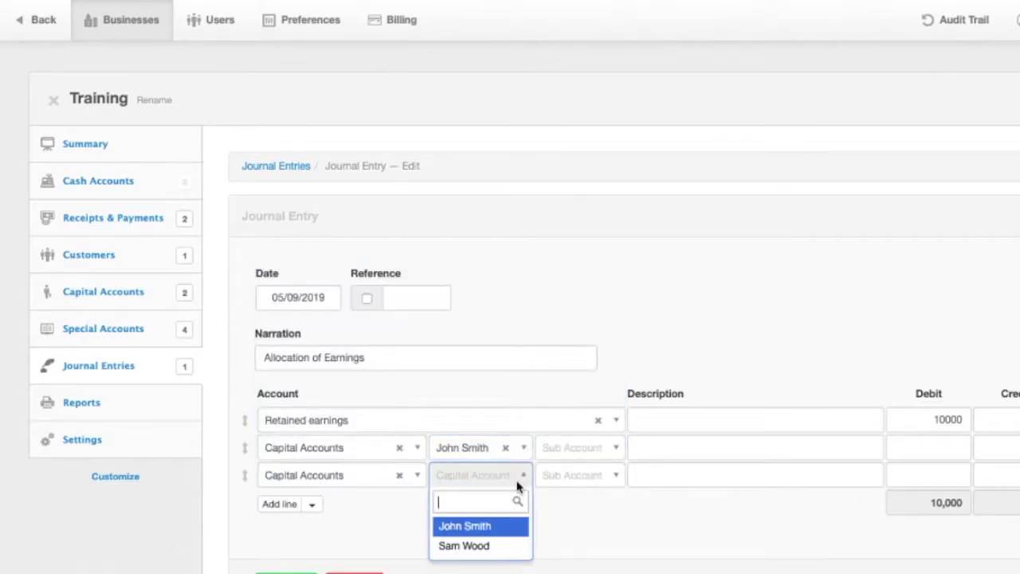
pyautogui.click(502, 546)
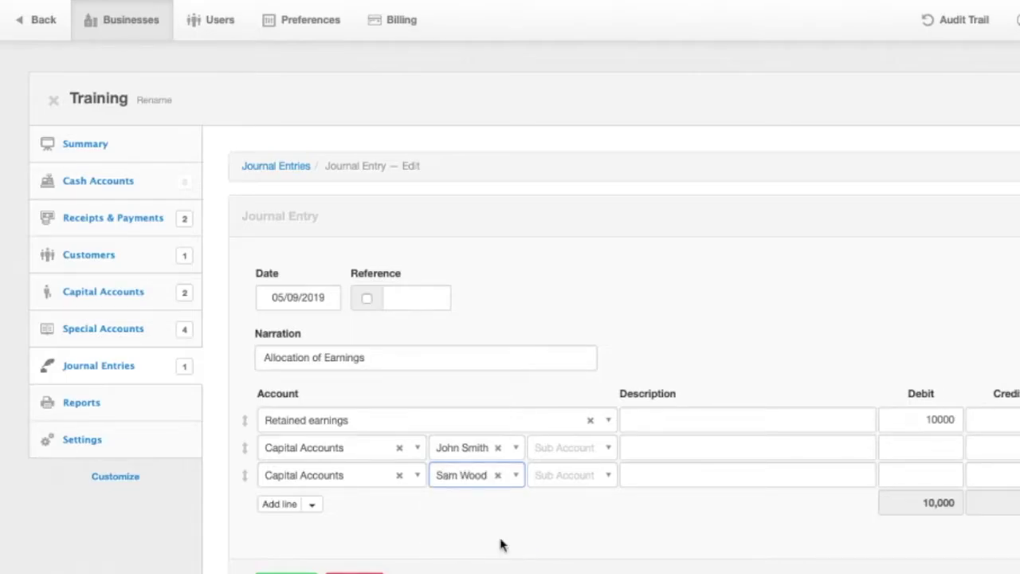
# Step: Set the subaccount of both Capital Accounts lines to Share of profit
pyautogui.click(597, 448)
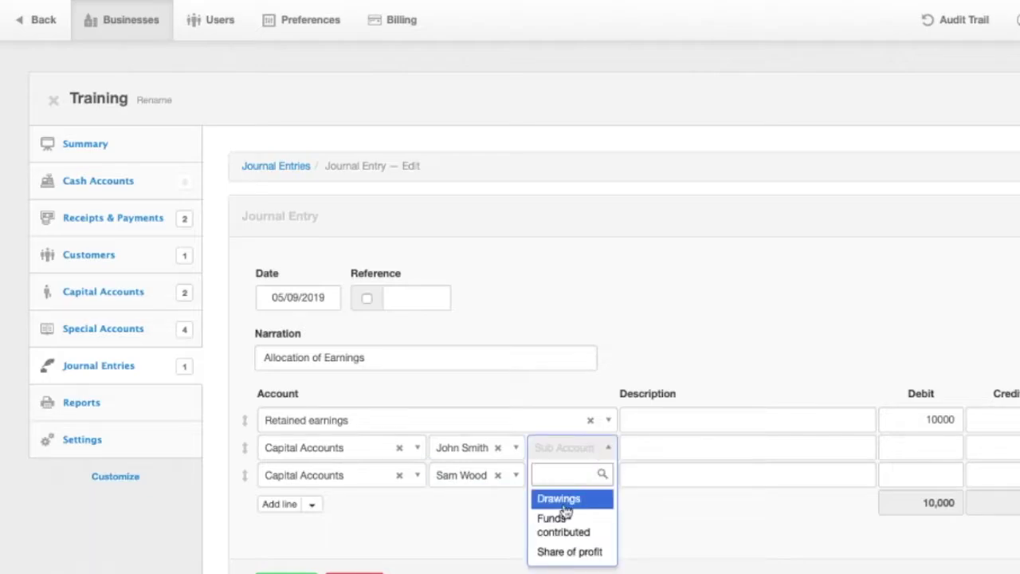
pyautogui.click(575, 550)
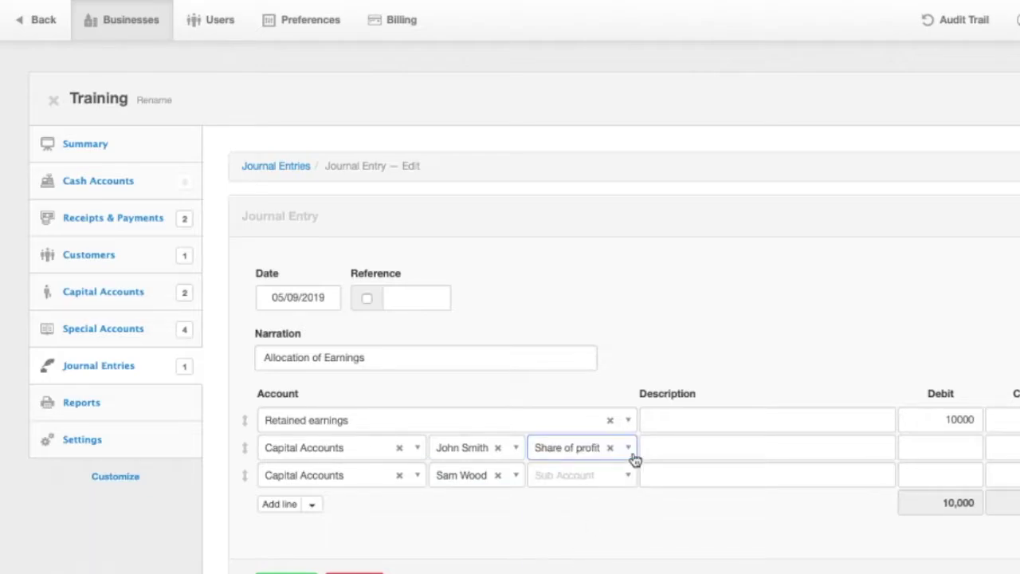
pyautogui.click(614, 478)
pyautogui.click(580, 565)
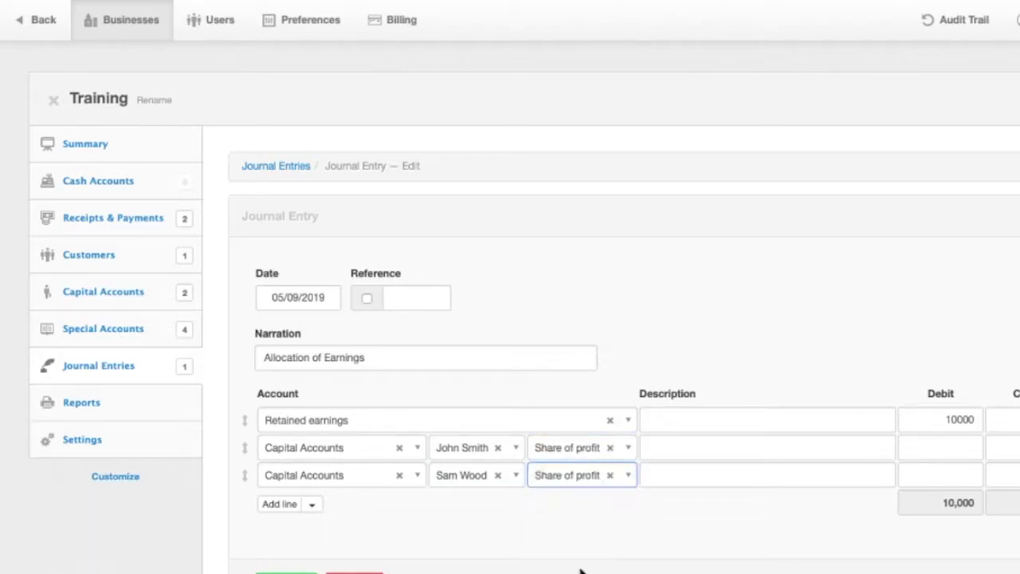
# Step: Credit 5000 on each of the two Capital Accounts lines and update the journal entry
pyautogui.click(1004, 447)
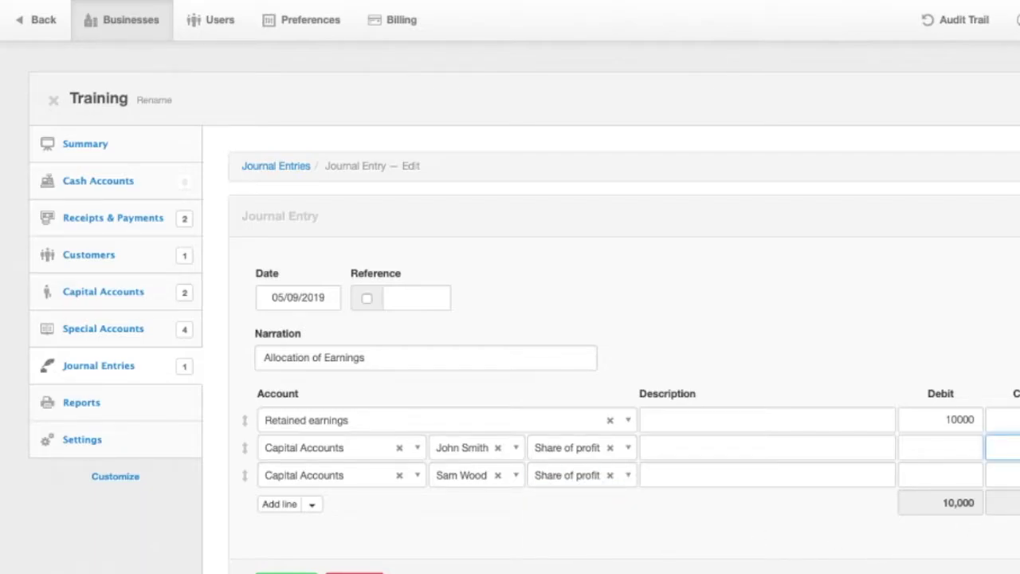
pyautogui.write('5000')
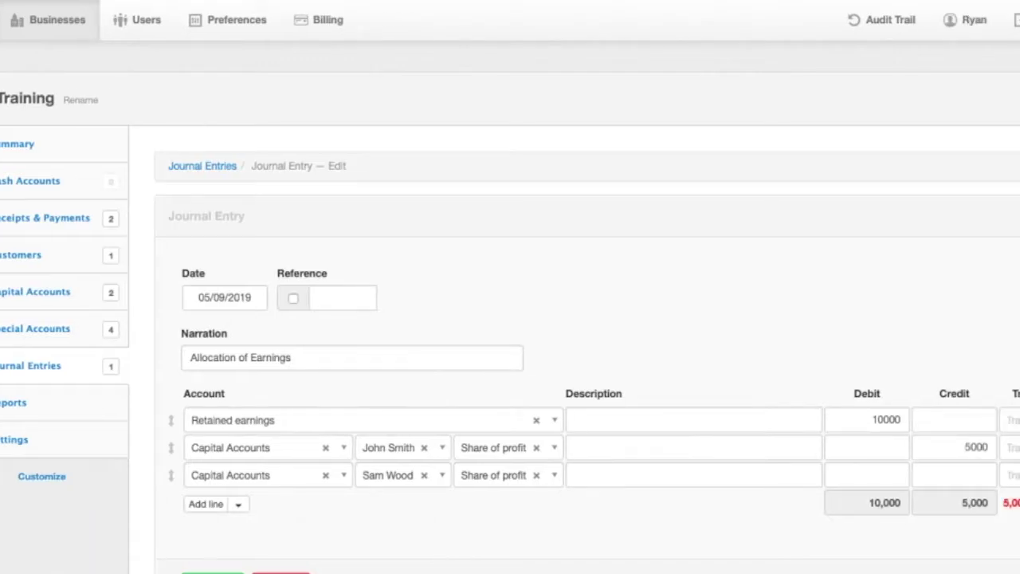
pyautogui.click(986, 472)
pyautogui.write('5000')
pyautogui.click(1009, 567)
pyautogui.click(212, 572)
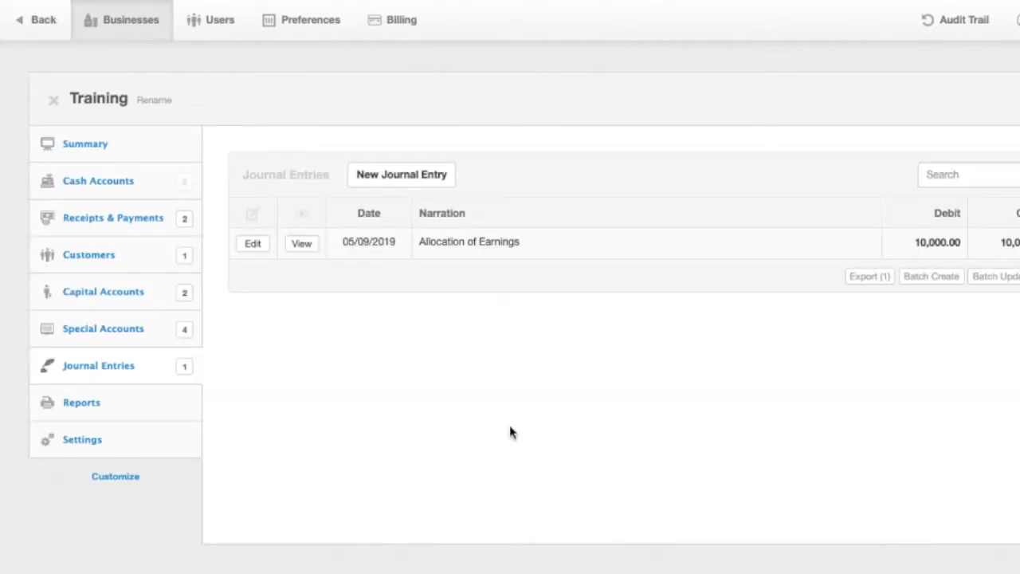
# Step: Open the business summary and examine the Equity section of the balance sheet
pyautogui.click(97, 151)
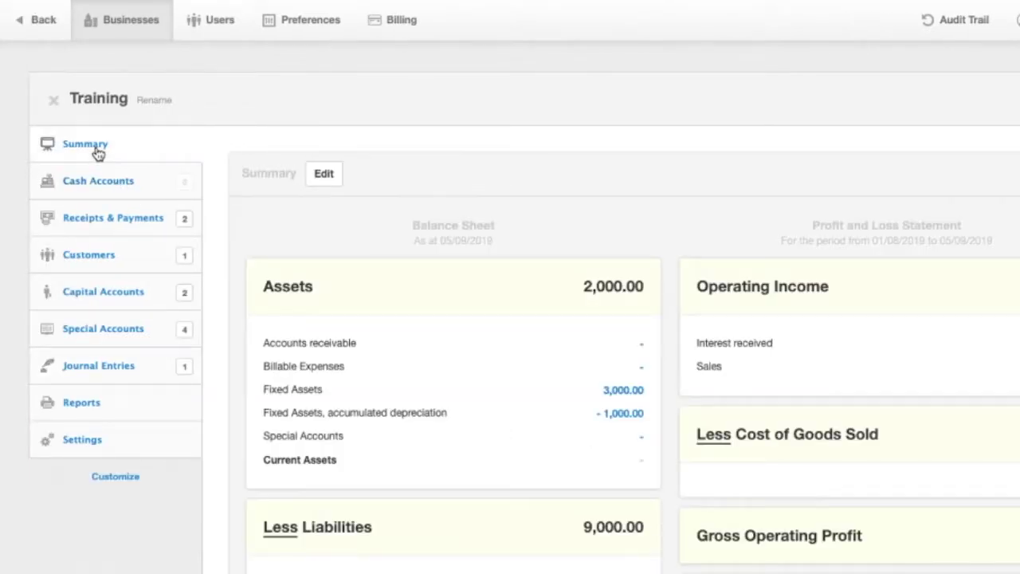
pyautogui.scroll(-5, 698, 461)
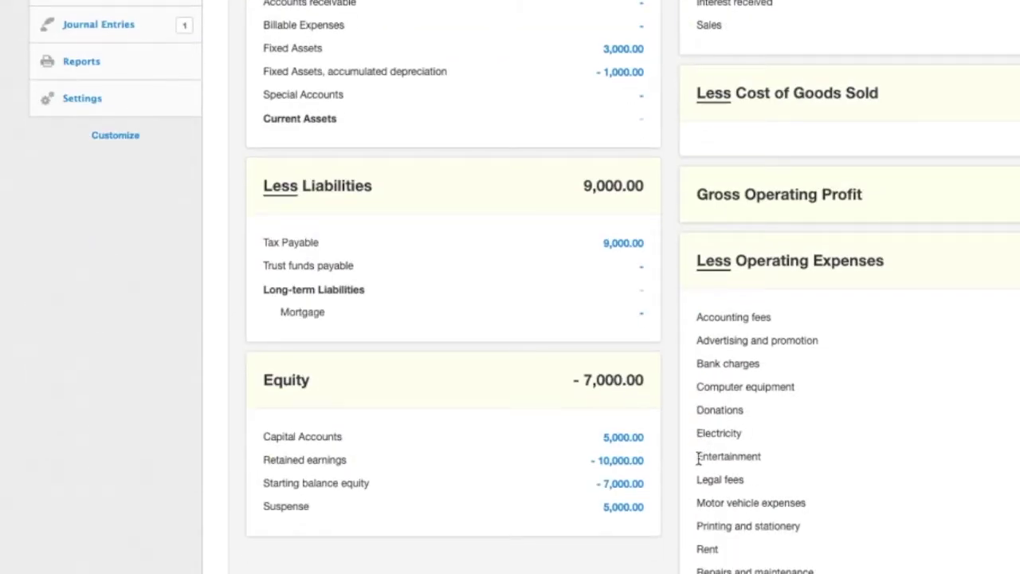